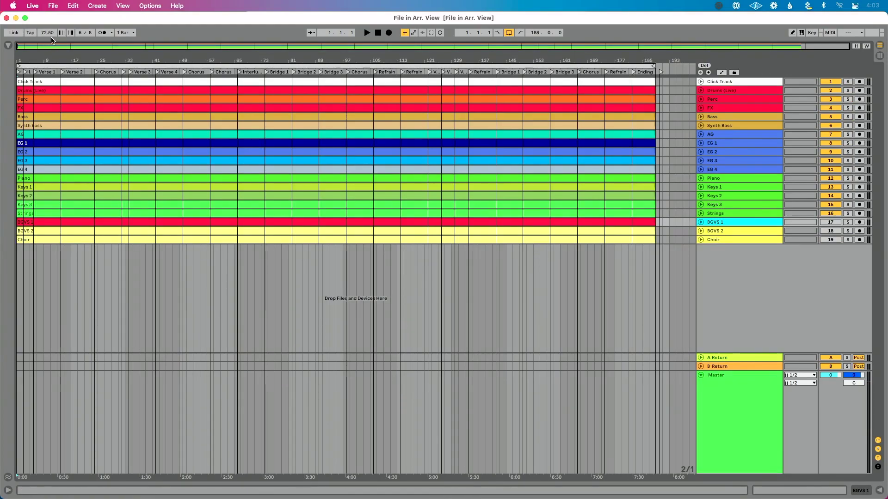
Create a new Untitled Live Set with two MIDI and two audio tracks at 120 BPM.
key(super+n)
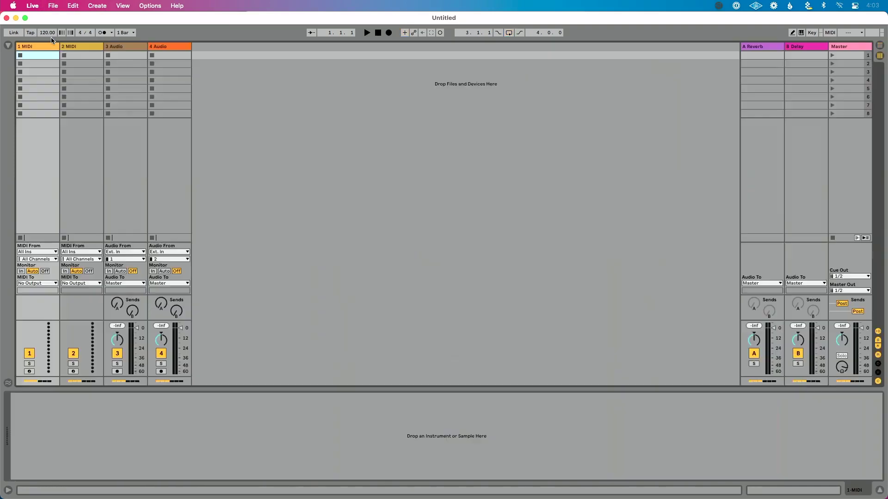
In Arrangement View, drag File in Arr. View.als from the Desktop into the set.
key(Tab)
click(8, 46)
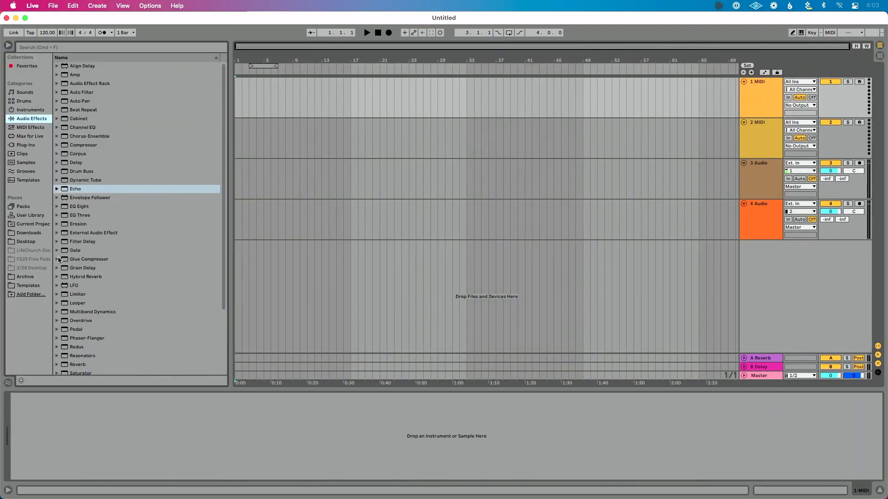
click(26, 242)
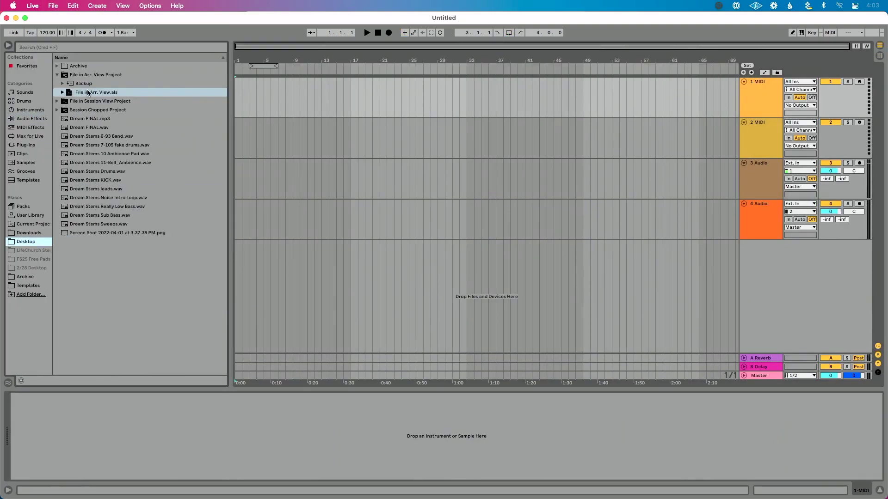
drag(88, 93, 328, 251)
Select and delete the four empty default tracks.
click(757, 154)
scroll(756, 149, up, 5)
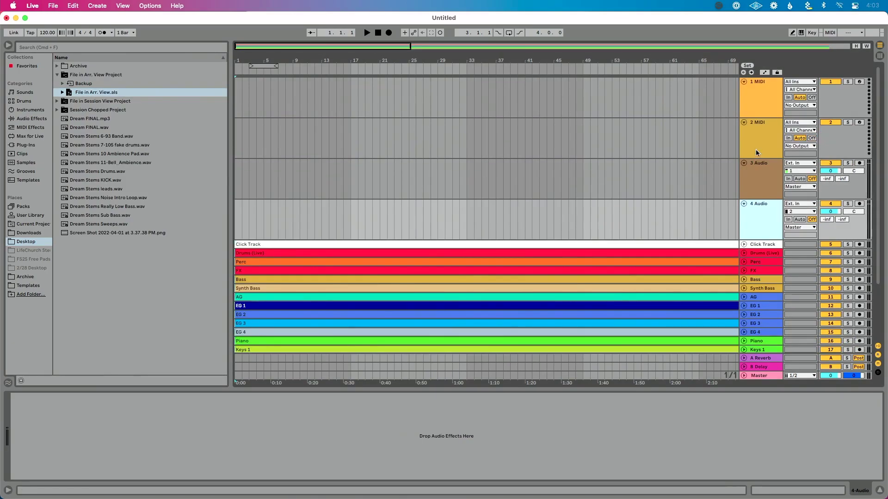
shift+click(749, 103)
key(Delete)
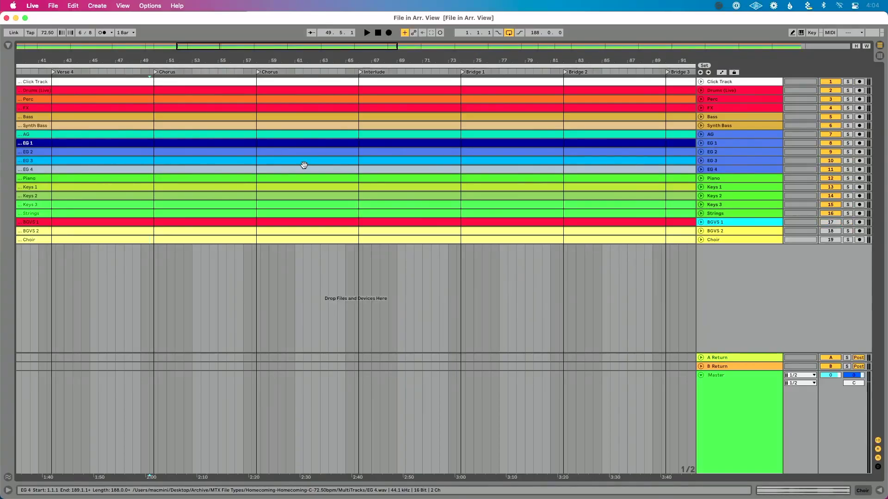
Zoom the arrangement out so bars 1 to 193 are all visible.
key(w)
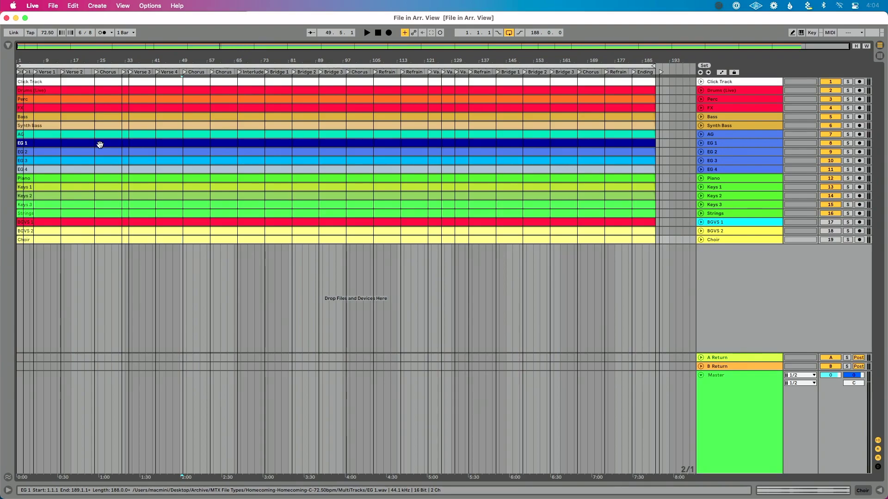
In Templates, expand FREE TRACK TEMPLATE down to the TEMPO track's ENTER TEMPO IN SEGMENT BPM clip.
click(7, 45)
click(35, 285)
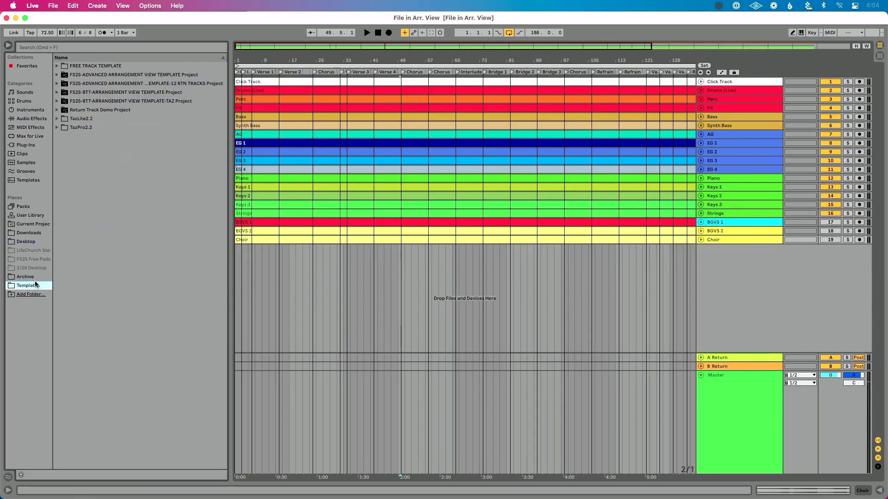
click(55, 65)
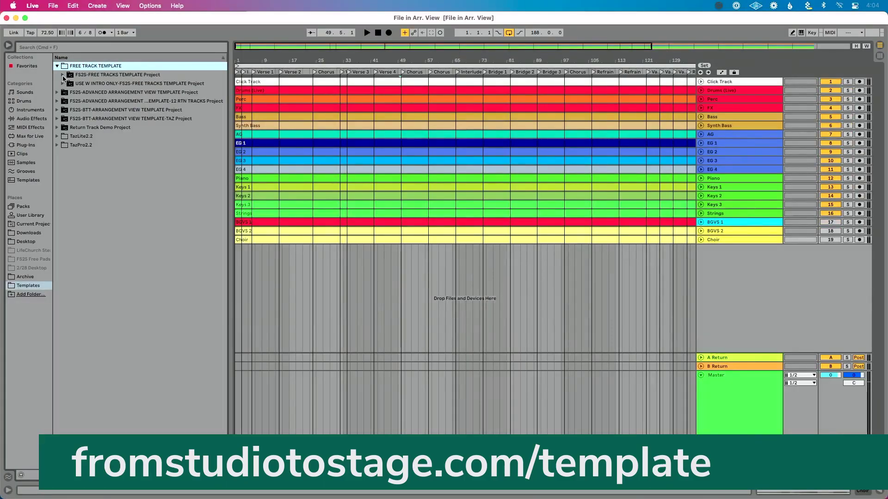
click(63, 75)
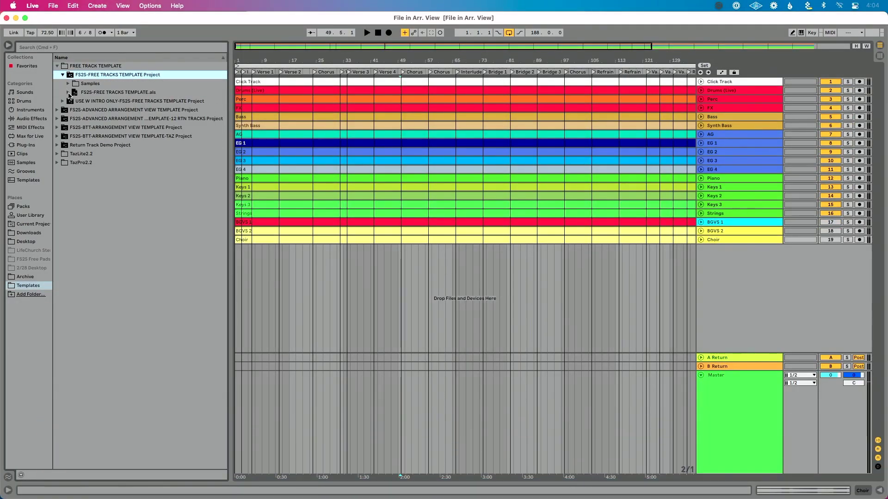
click(68, 93)
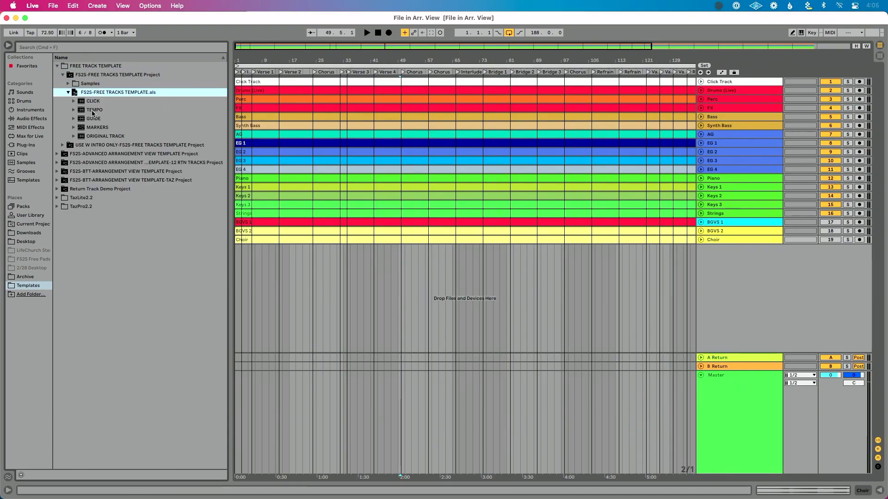
click(73, 111)
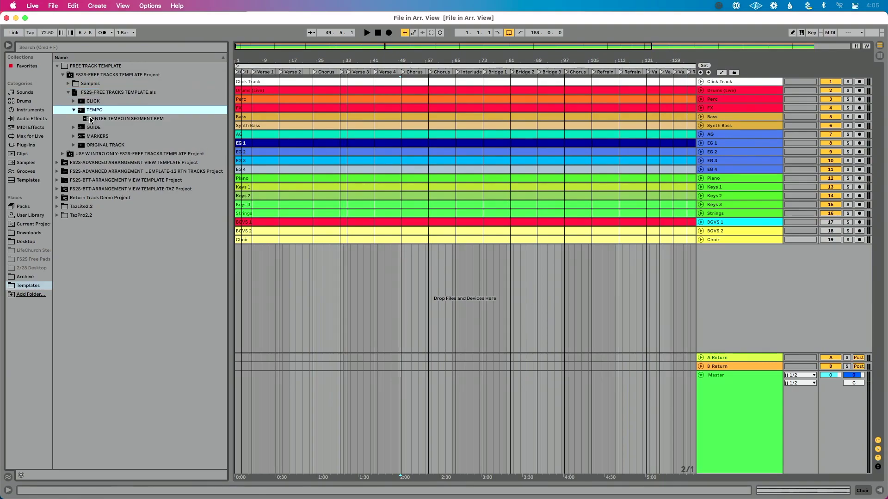
Add the TEMPO clip as a new track and stretch it to span the whole song.
drag(89, 121, 240, 250)
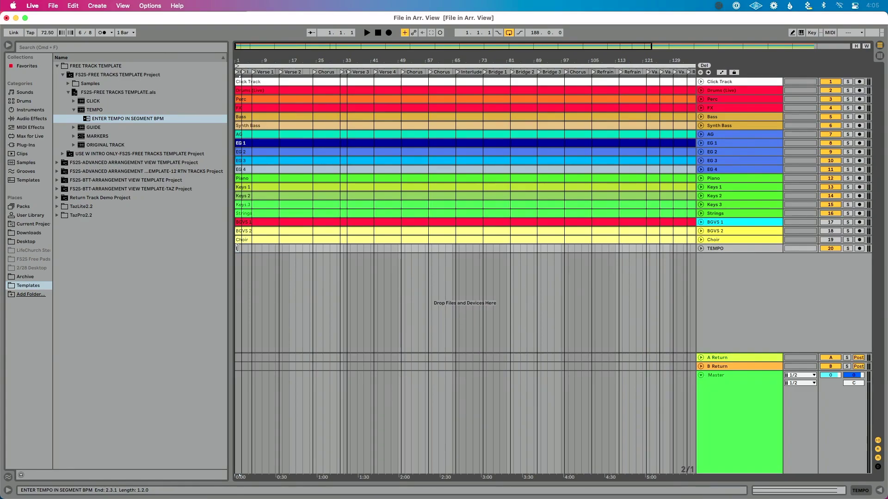
scroll(239, 250, up, 10)
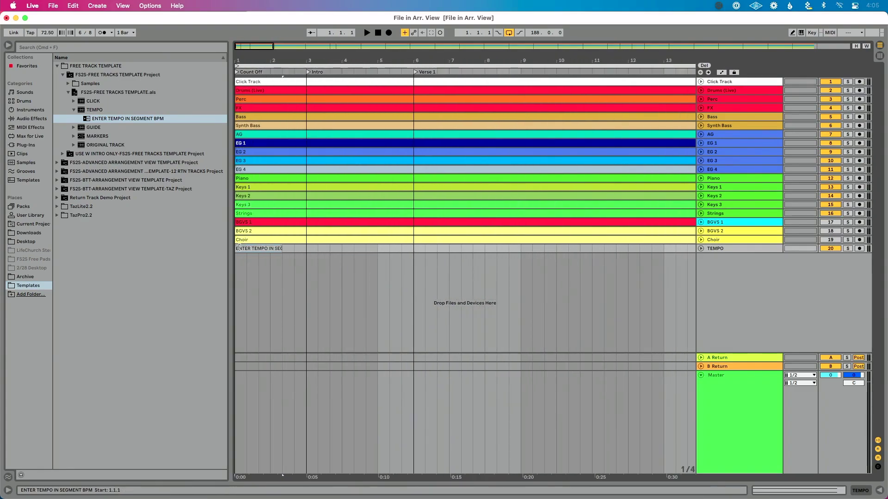
scroll(279, 249, up, 5)
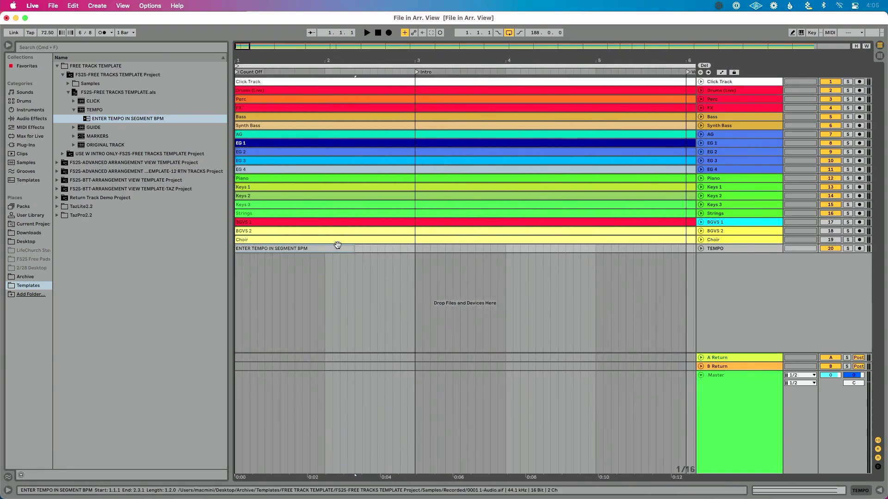
drag(351, 246, 666, 239)
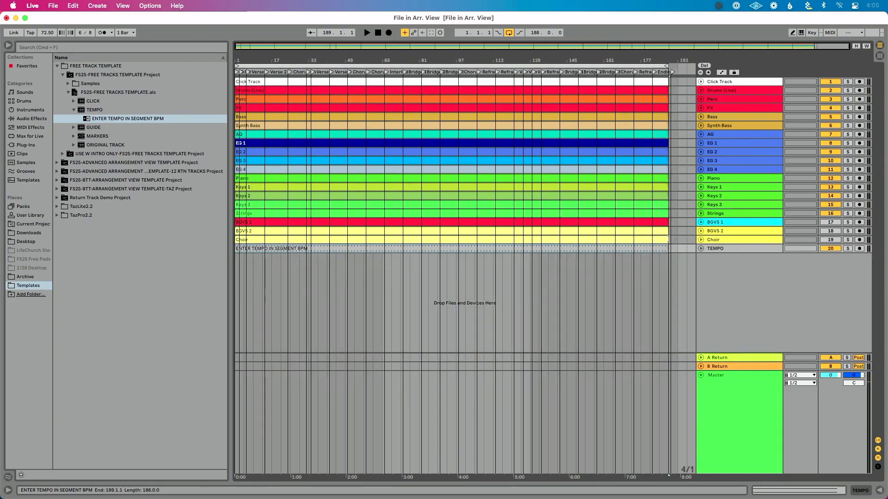
click(672, 241)
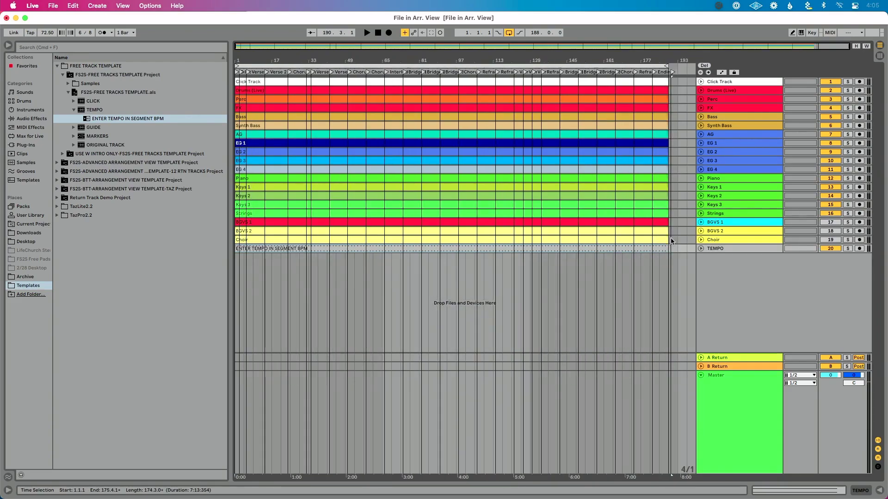
Move the TEMPO track to the top and open its clip in Clip View.
drag(727, 249, 730, 83)
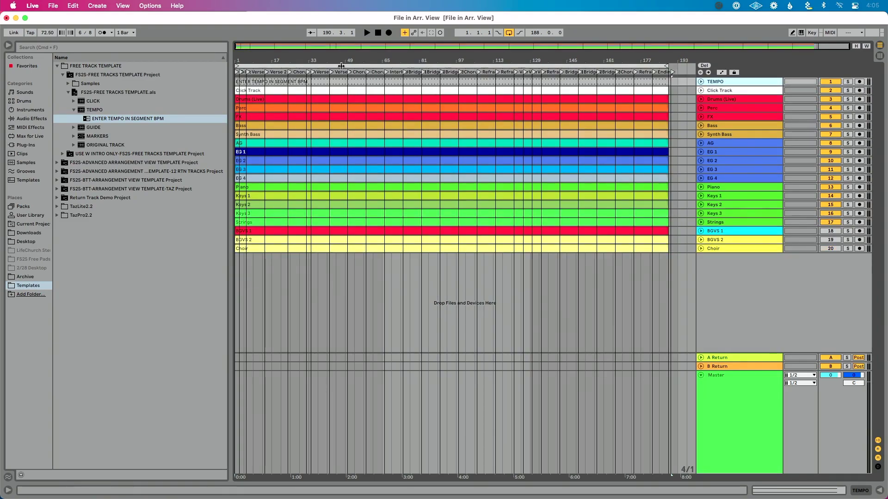
click(8, 45)
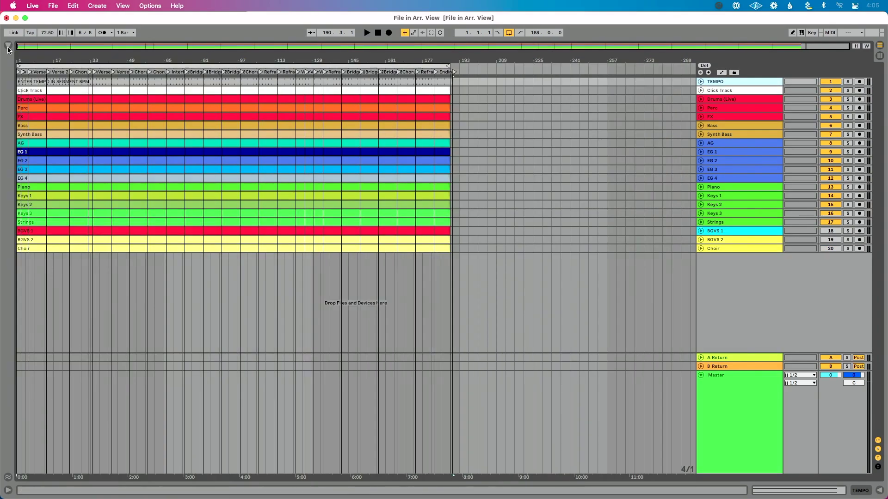
double_click(61, 80)
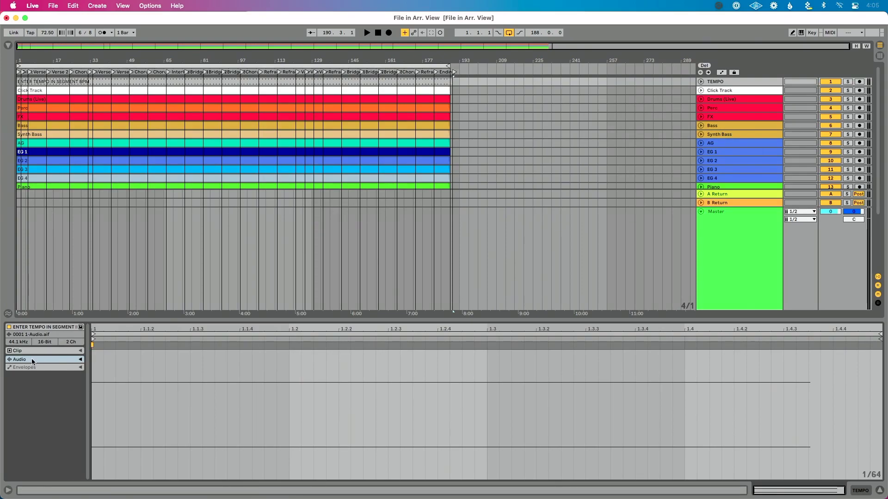
Enter 72.5 BPM in the TEMPO clip's Audio section, then start a new Untitled set.
click(81, 360)
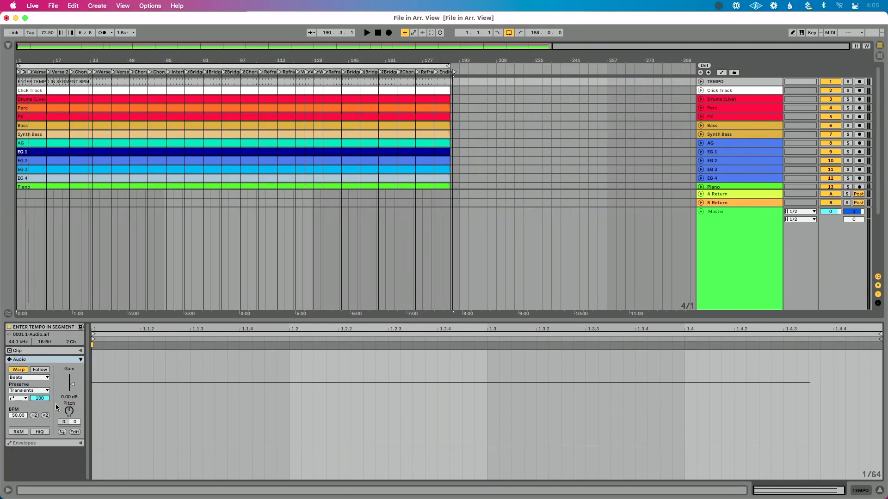
click(13, 417)
text(72.5)
key(Return)
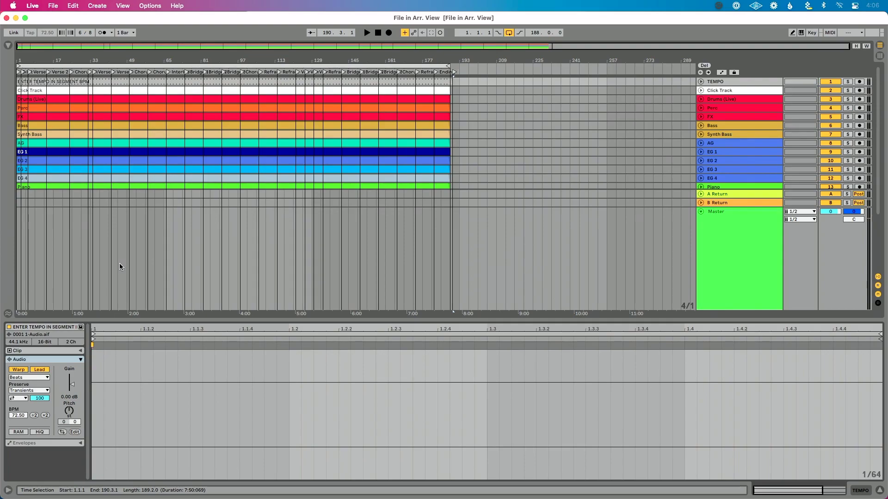
key(super+n)
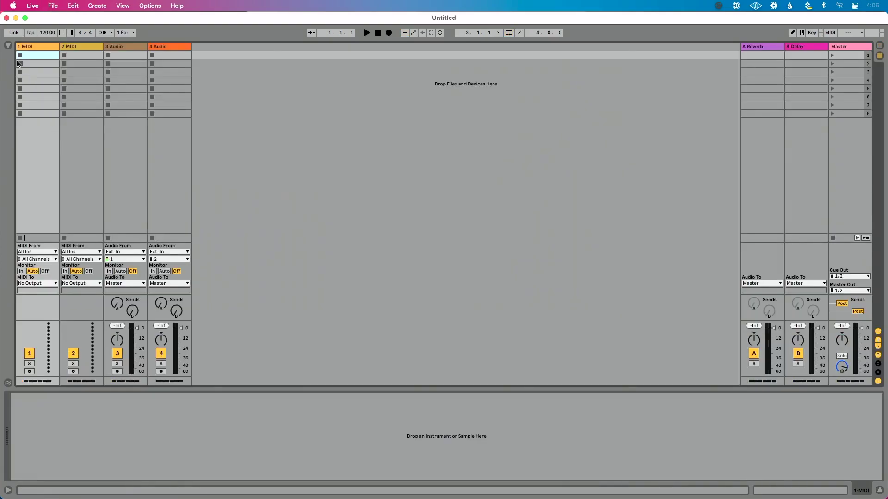
Delete the new set's default tracks.
click(8, 45)
shift+click(333, 45)
key(Delete)
In Arrangement View, drag in File in Arr. View.als from the Desktop and delete the empty 1 Audio track.
key(Tab)
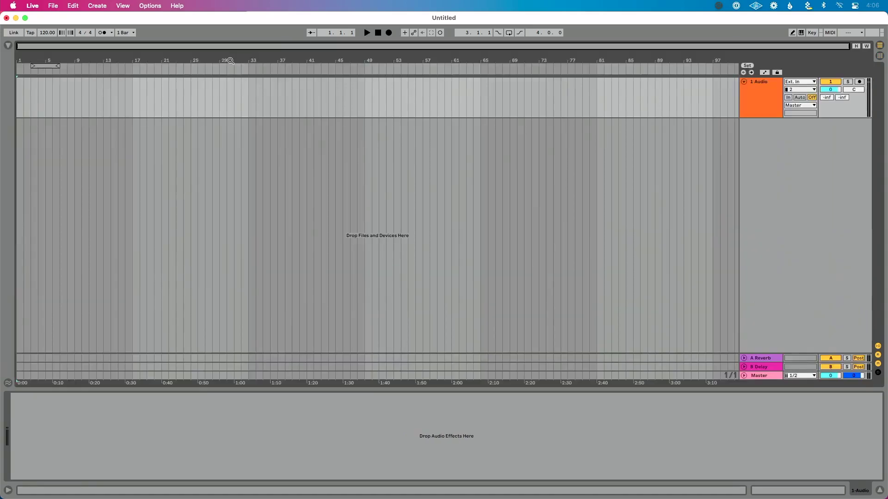
click(7, 45)
click(57, 66)
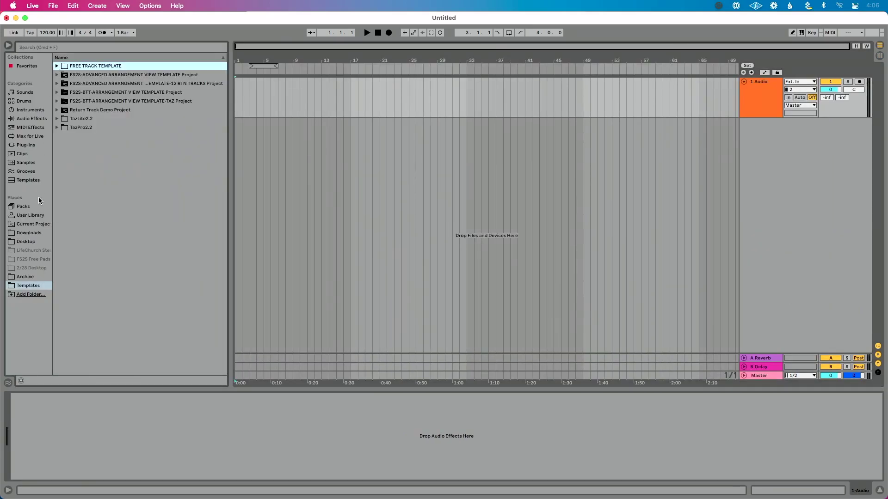
click(32, 240)
drag(91, 92, 296, 148)
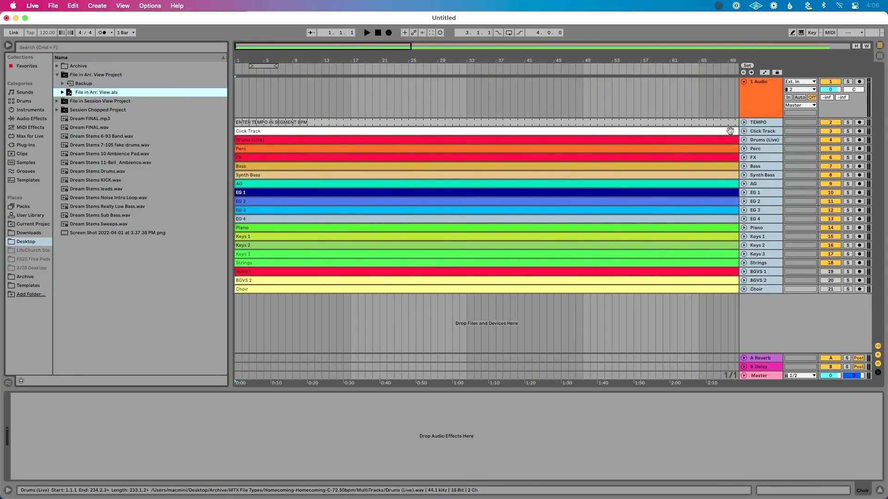
click(753, 99)
key(Delete)
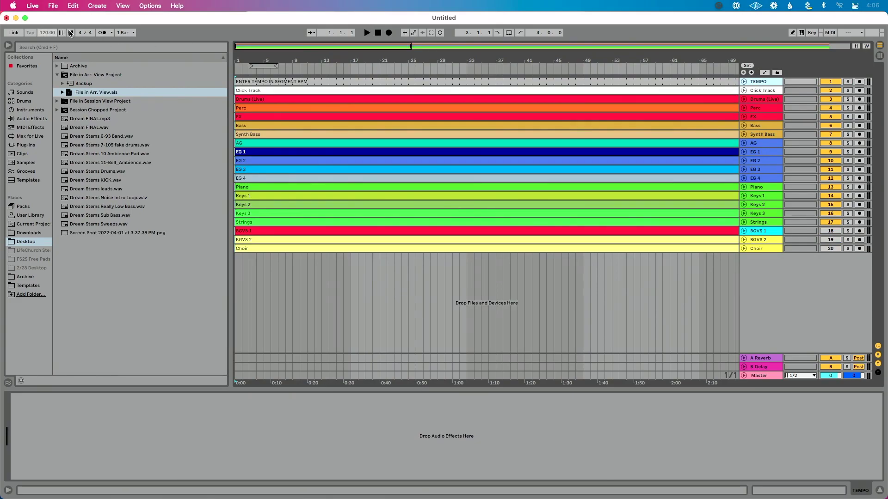
Import File in Arr. View.als again and cut the clips of tracks 21–40.
drag(280, 69, 281, 57)
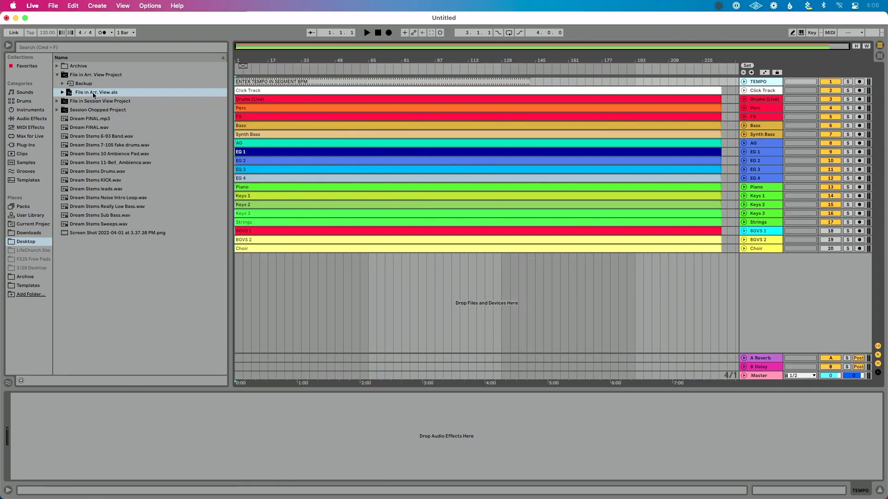
drag(81, 94, 262, 261)
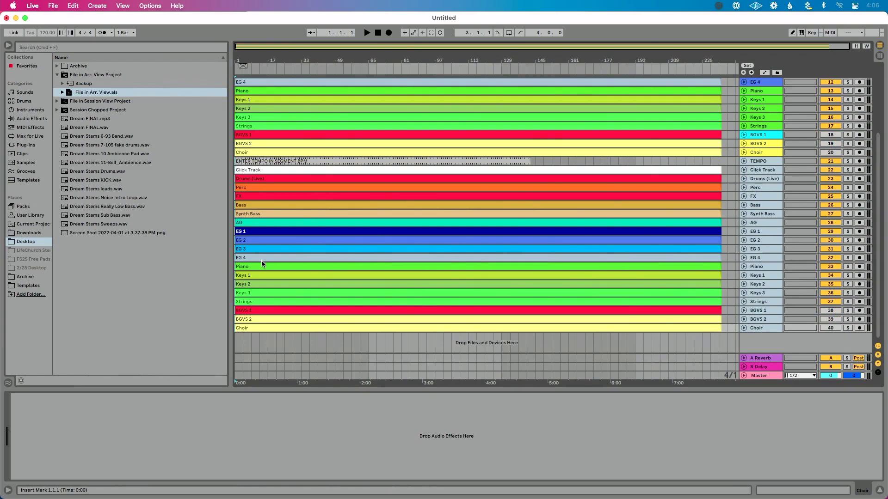
click(317, 162)
shift+click(402, 325)
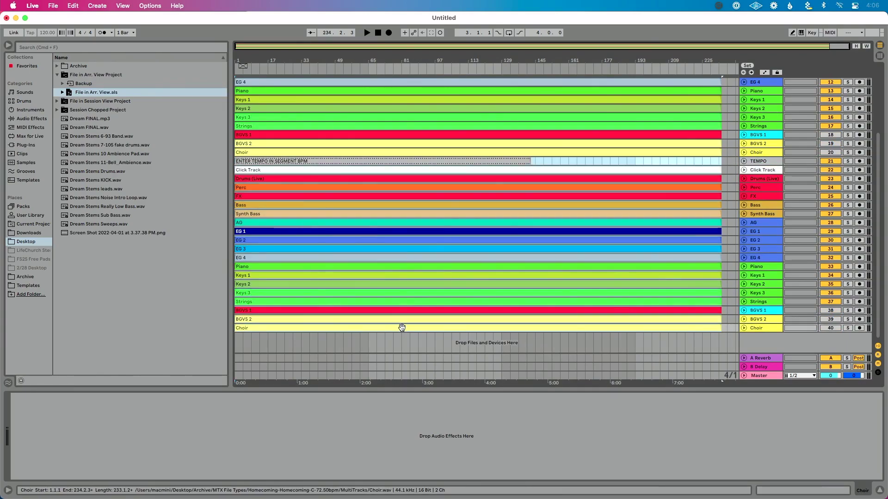
key(Delete)
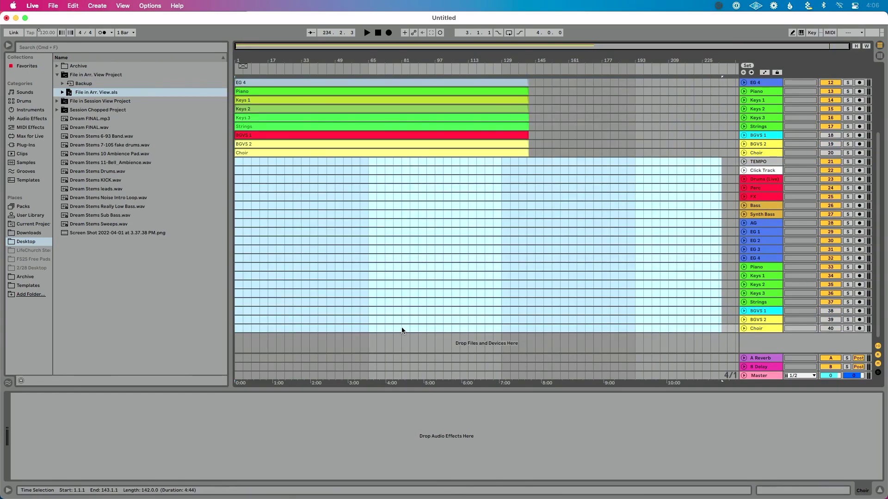
Paste the second song's clips at bar 145 on track 21 and play from around bar 161.
click(534, 162)
key(cmd+v)
scroll(535, 165, up, 5)
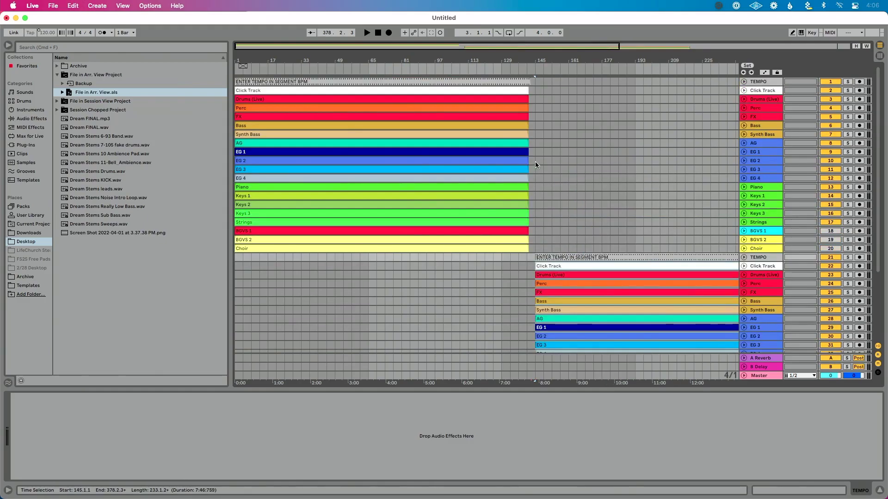
click(378, 33)
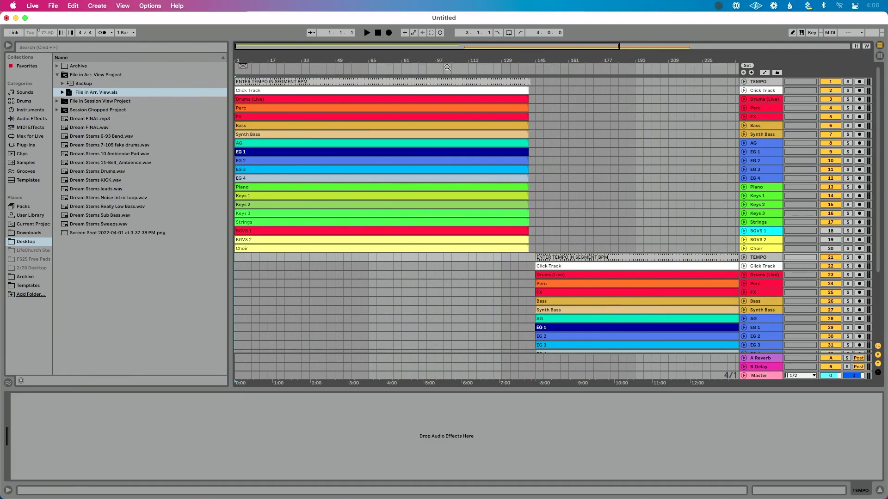
click(575, 74)
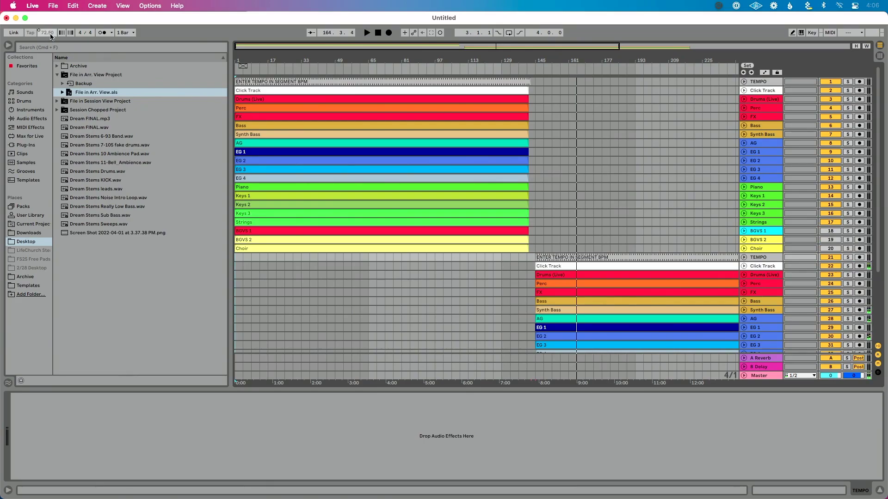